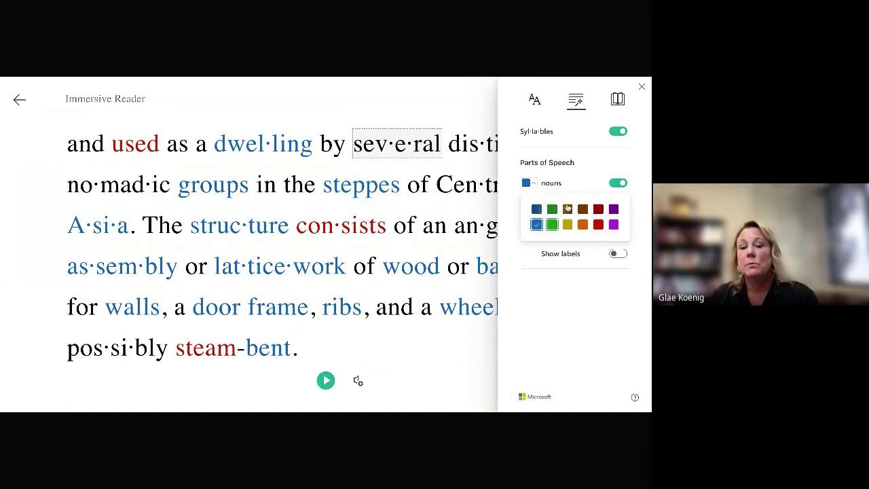
Leave the noun colour unchanged and turn off verb highlighting, so that only nouns are highlighted in the passage
{"action": "left_click", "coordinate": [589, 319]}
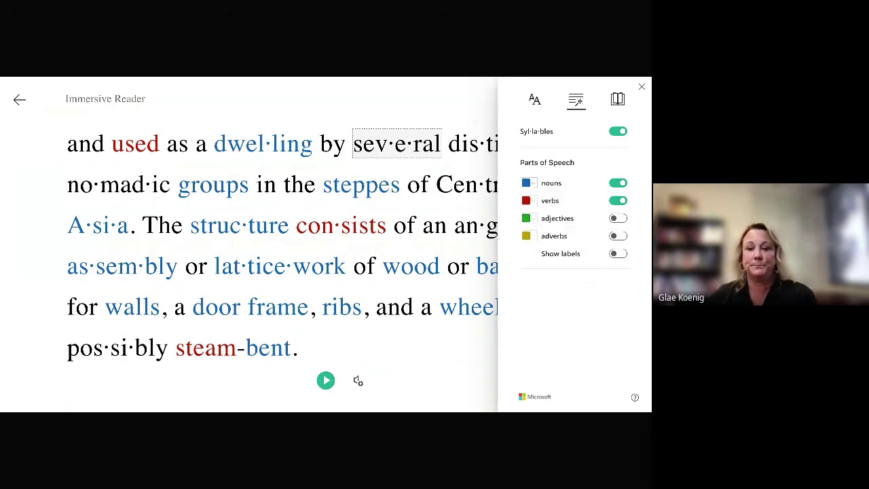
{"action": "left_click", "coordinate": [618, 183]}
{"action": "left_click", "coordinate": [618, 200]}
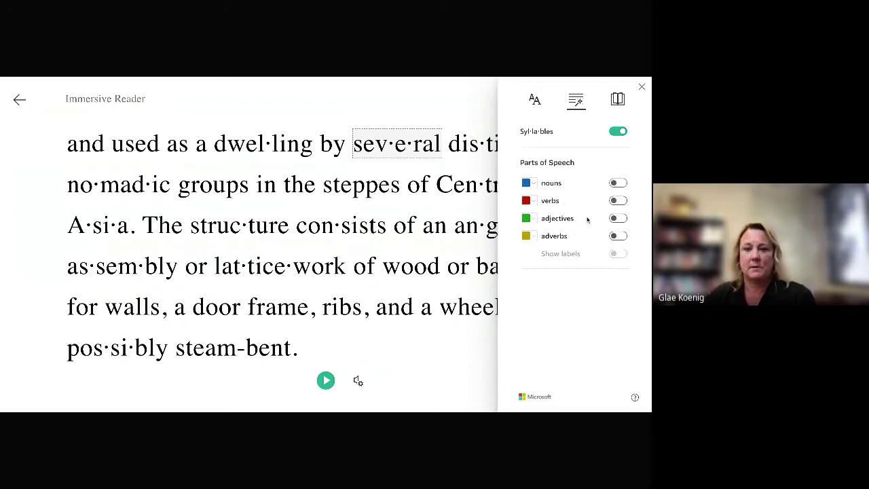
{"action": "left_click", "coordinate": [621, 184]}
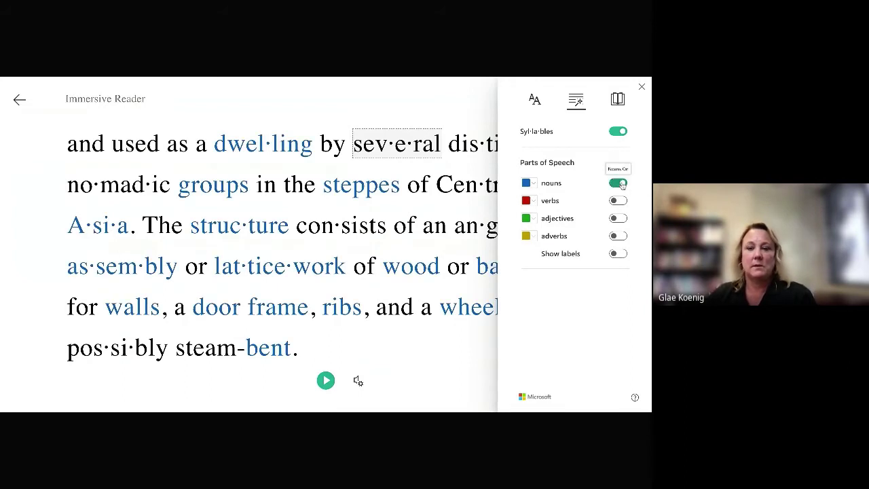
Try out the part-of-speech labels, hide them again, and turn off the syllable breaks
{"action": "left_click", "coordinate": [618, 254]}
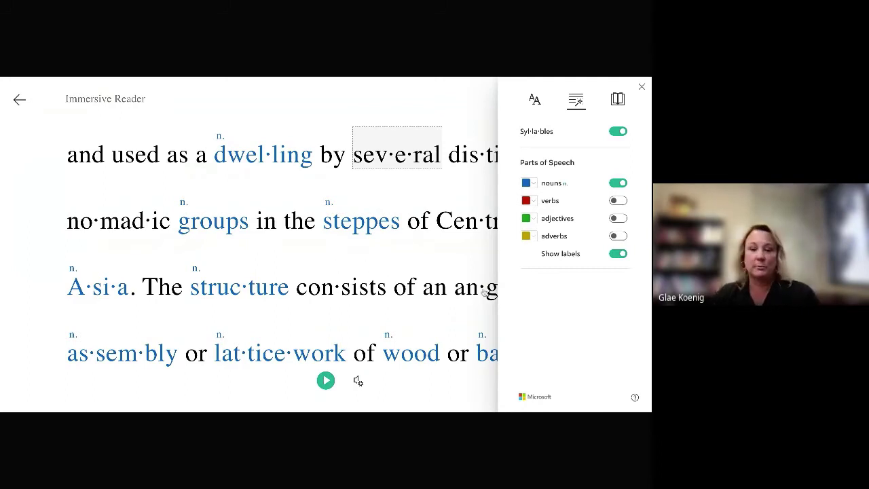
{"action": "left_click", "coordinate": [618, 254]}
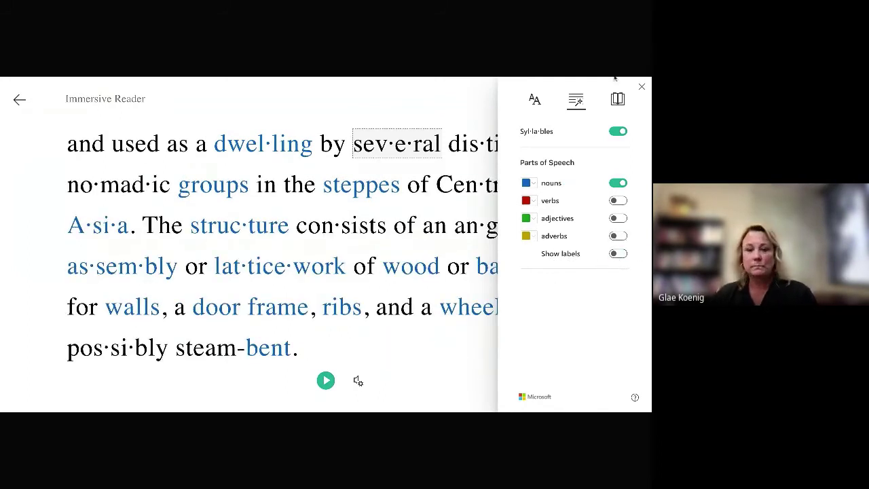
{"action": "left_click", "coordinate": [614, 132]}
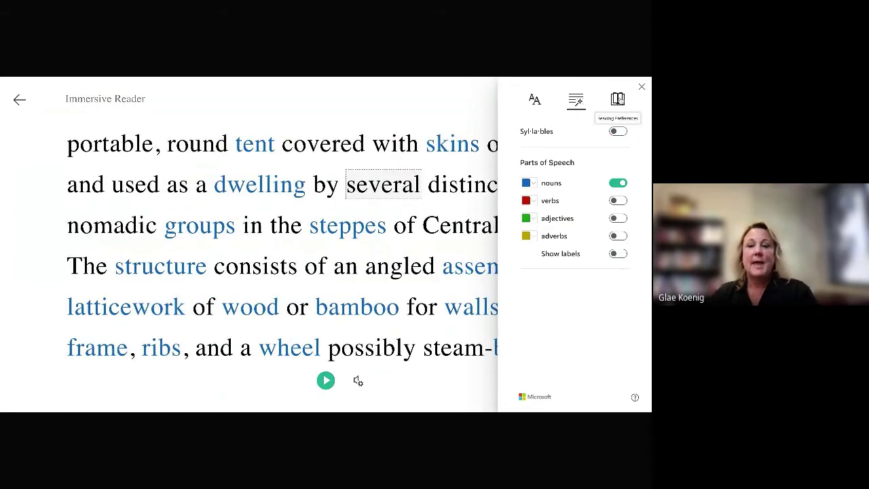
Turn on Line Focus in the reading preferences, trying one line and settling on three lines of text
{"action": "left_click", "coordinate": [618, 100]}
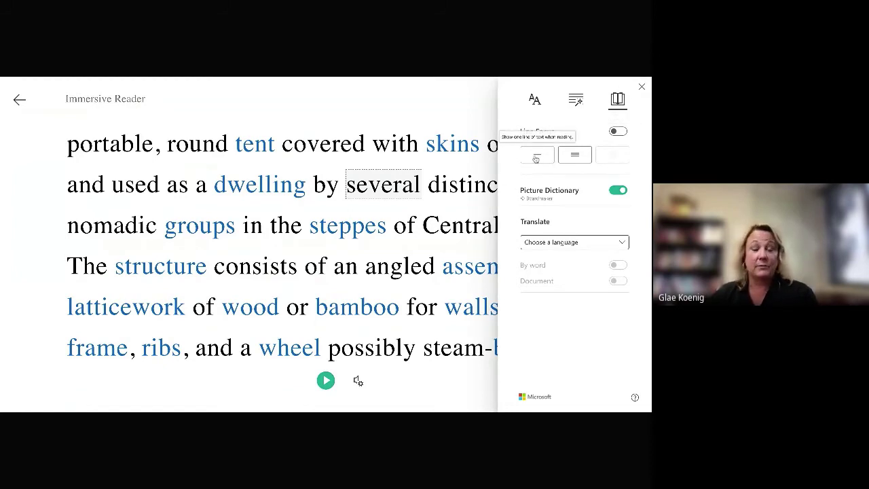
{"action": "left_click", "coordinate": [536, 156]}
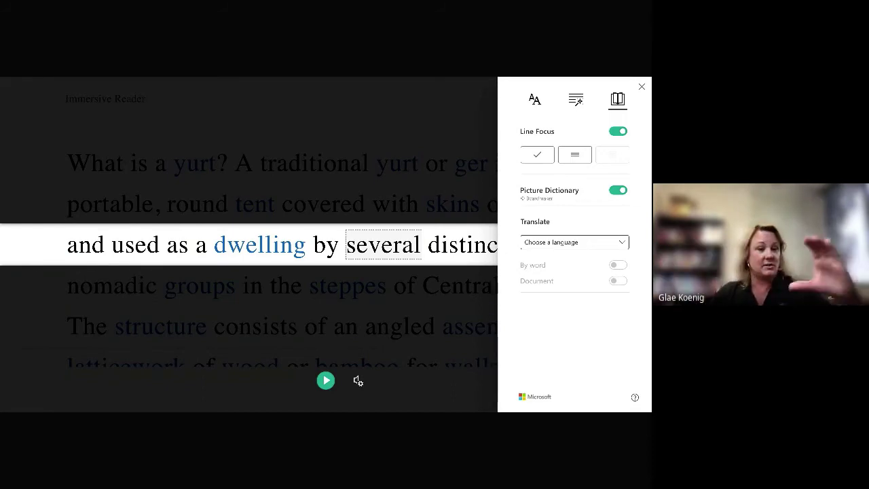
{"action": "left_click", "coordinate": [580, 161]}
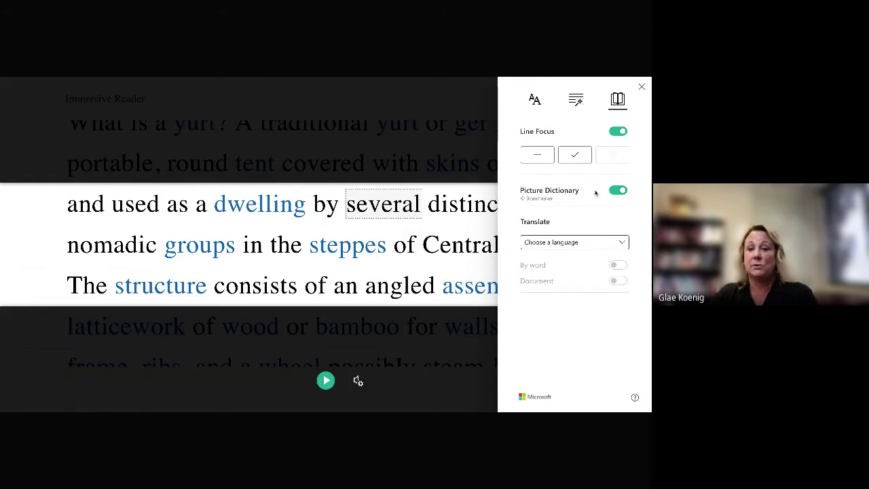
Look up "dwelling" in the picture dictionary, advance the line focus down the passage, and look up "door"
{"action": "left_click", "coordinate": [245, 207]}
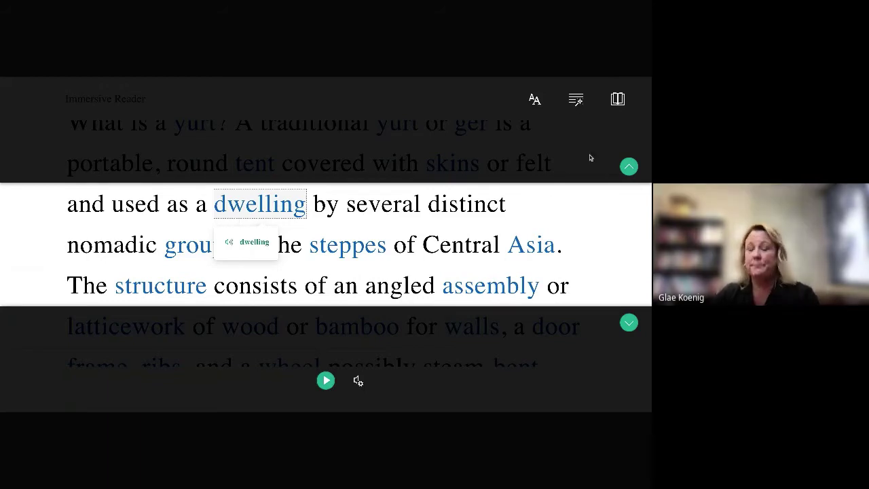
{"action": "left_click", "coordinate": [618, 100]}
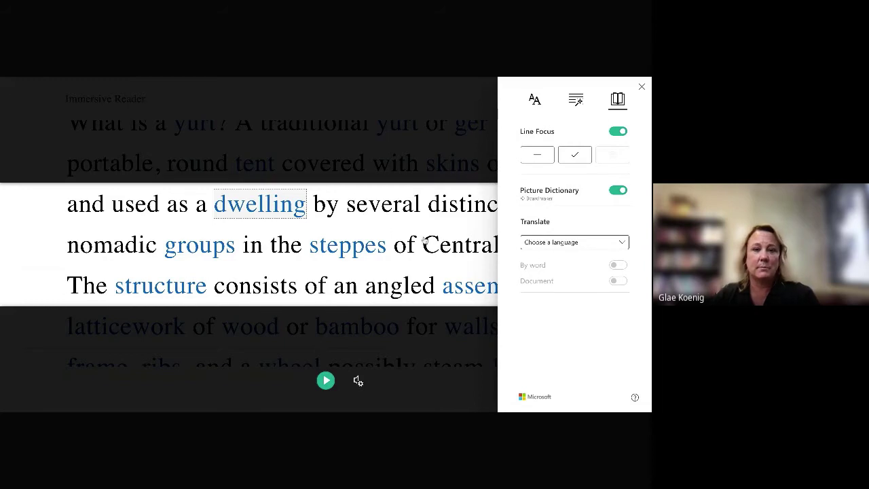
{"action": "left_click", "coordinate": [342, 155]}
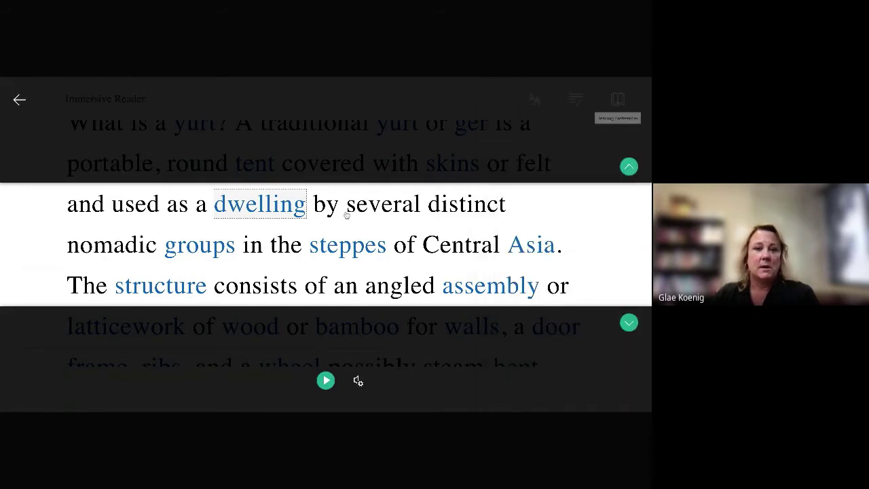
{"action": "left_click", "coordinate": [629, 323]}
{"action": "left_click", "coordinate": [565, 251]}
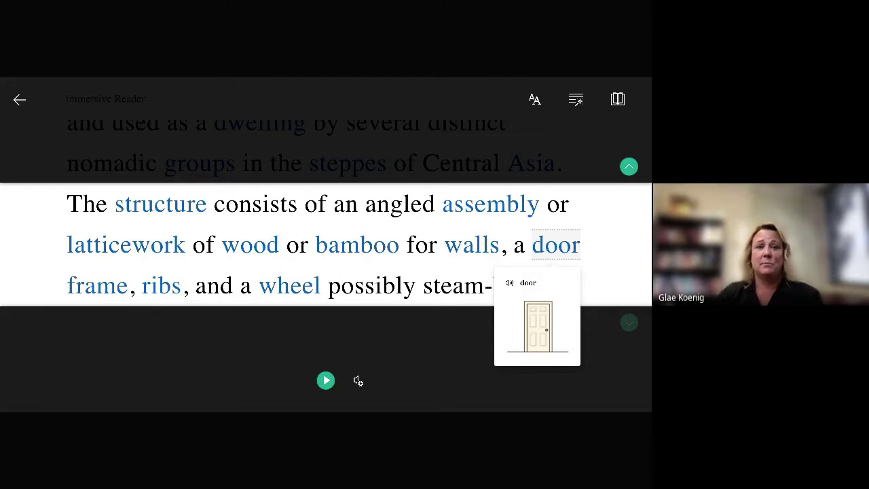
Examine the languages offered for translation in the reading preferences, and close the list without choosing one
{"action": "left_click", "coordinate": [616, 100]}
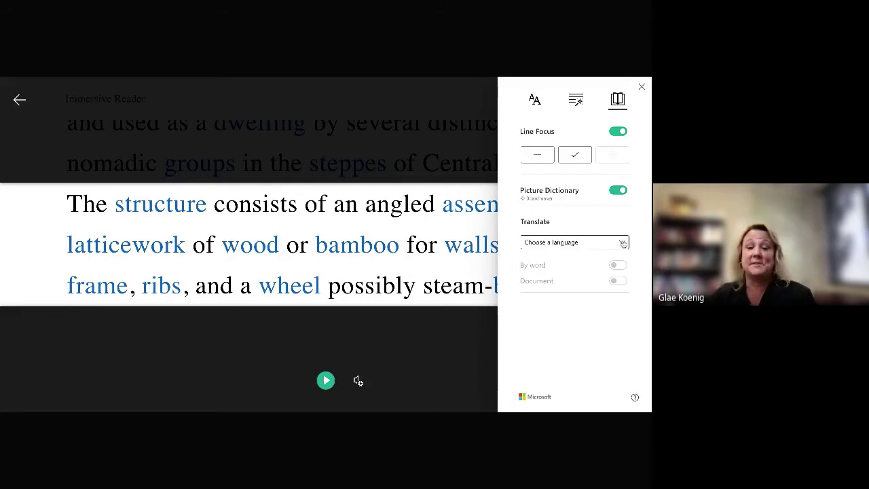
{"action": "left_click", "coordinate": [624, 243]}
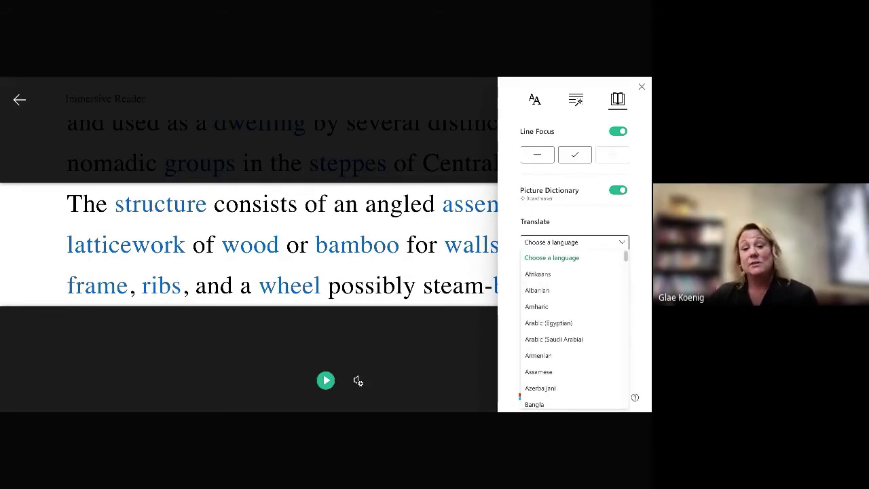
{"action": "scroll", "coordinate": [624, 256], "scroll_direction": "down", "scroll_amount": 3}
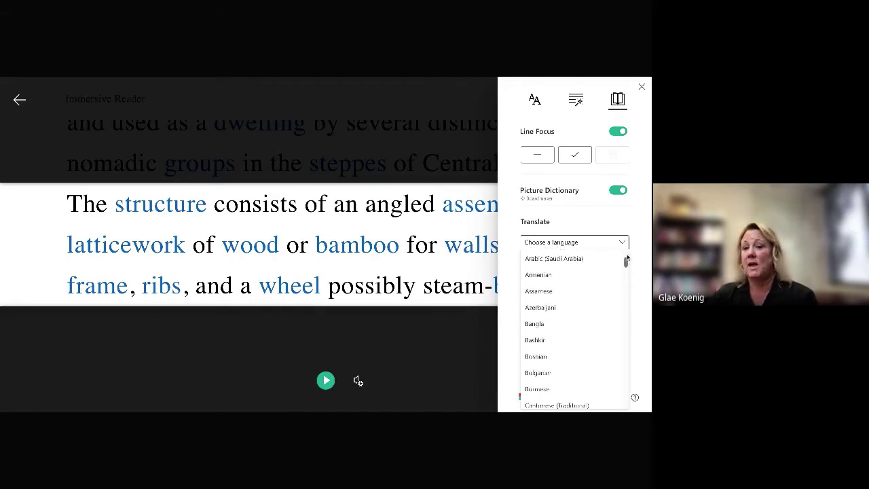
{"action": "scroll", "coordinate": [626, 258], "scroll_direction": "down", "scroll_amount": 3}
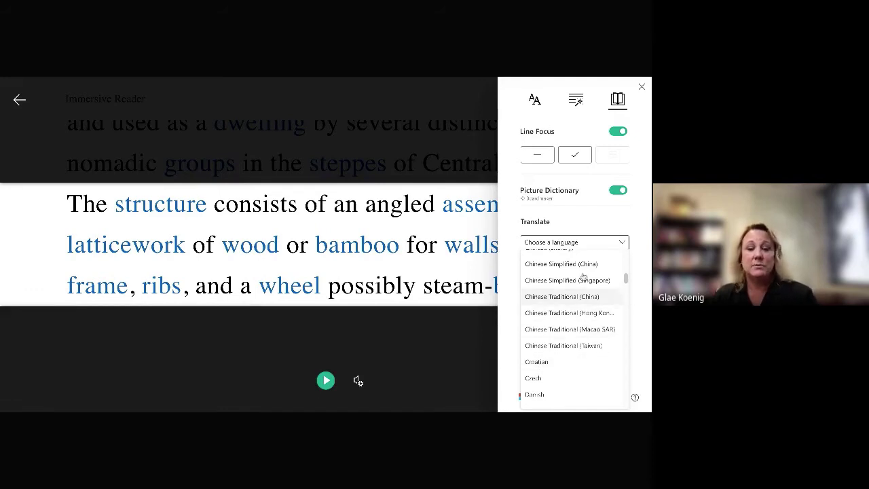
{"action": "left_click_drag", "start_coordinate": [626, 280], "coordinate": [626, 291]}
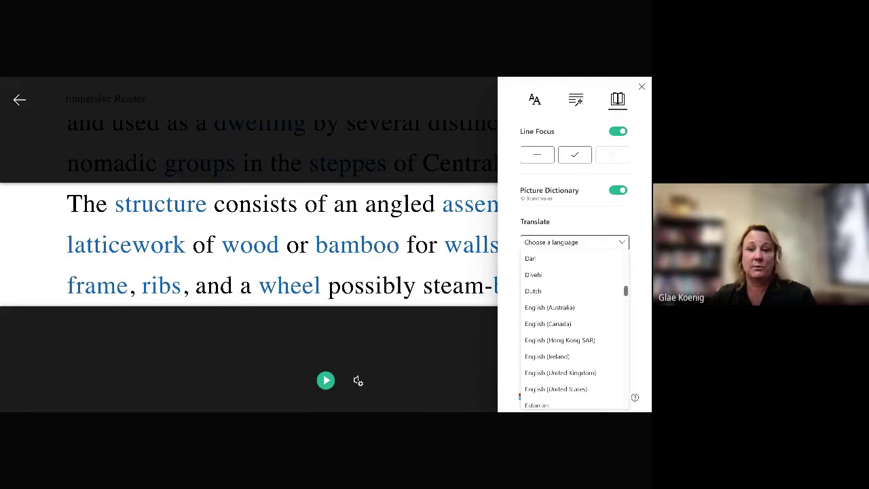
{"action": "left_click", "coordinate": [625, 229]}
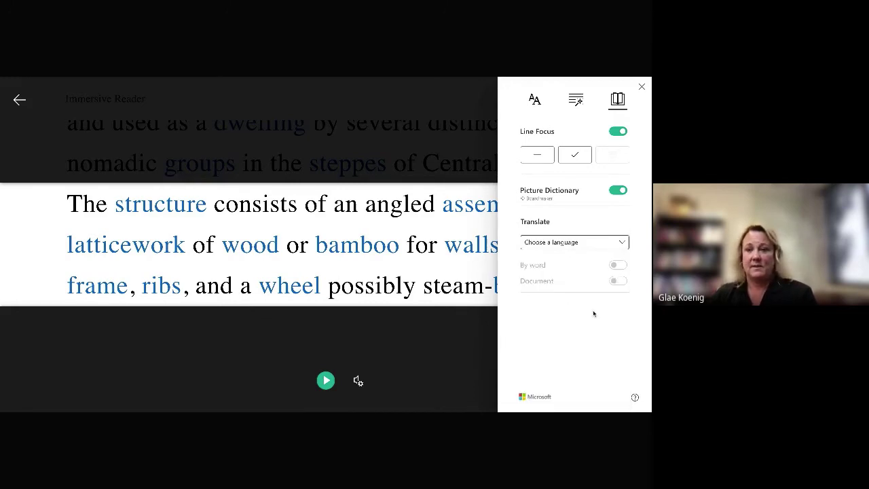
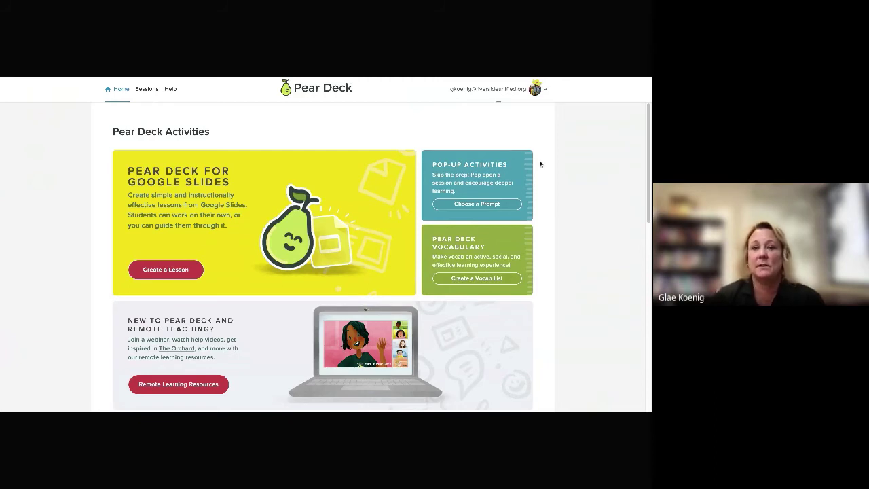
Open the Pear Deck account settings and review the Immersive Reader, Google Classroom and student login options
{"action": "left_click", "coordinate": [546, 90]}
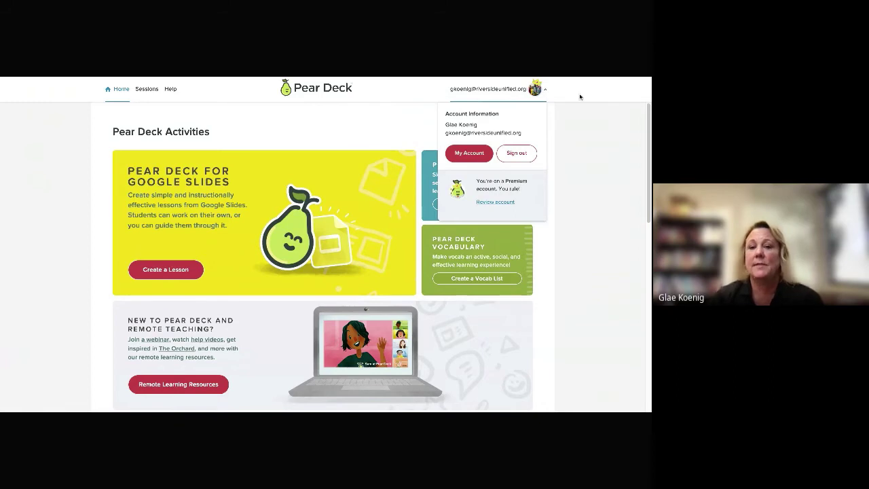
{"action": "left_click", "coordinate": [470, 155]}
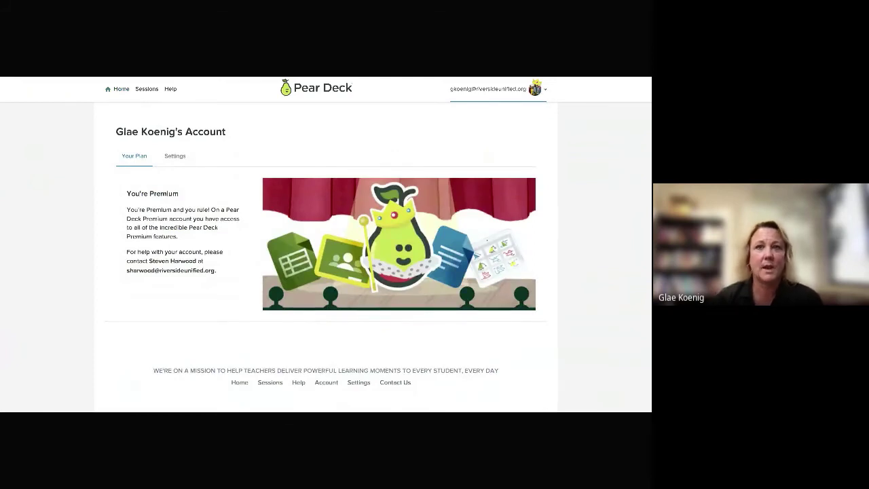
{"action": "left_click", "coordinate": [173, 158]}
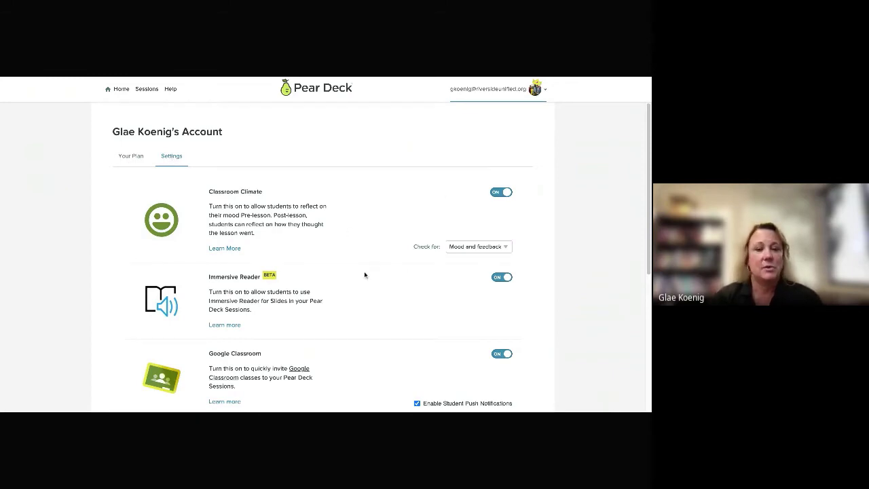
{"action": "scroll", "coordinate": [365, 276], "scroll_direction": "down", "scroll_amount": 1}
{"action": "scroll", "coordinate": [365, 275], "scroll_direction": "down", "scroll_amount": 3}
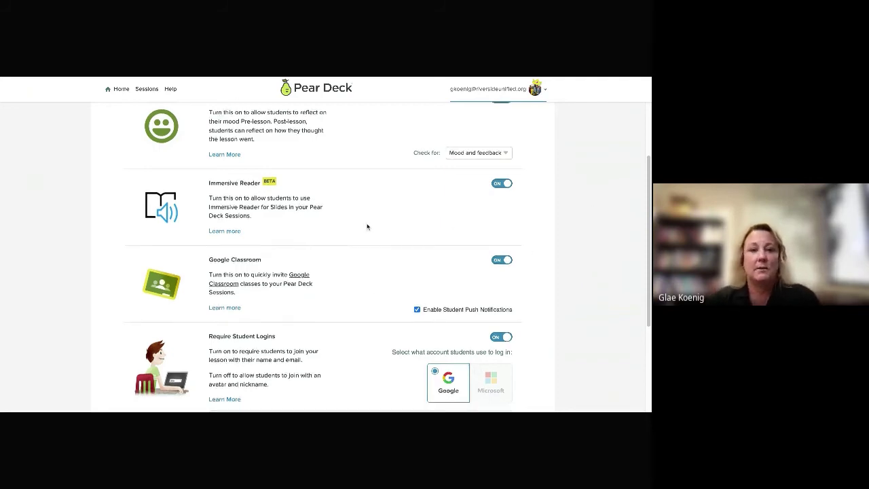
{"action": "scroll", "coordinate": [368, 227], "scroll_direction": "up", "scroll_amount": 3}
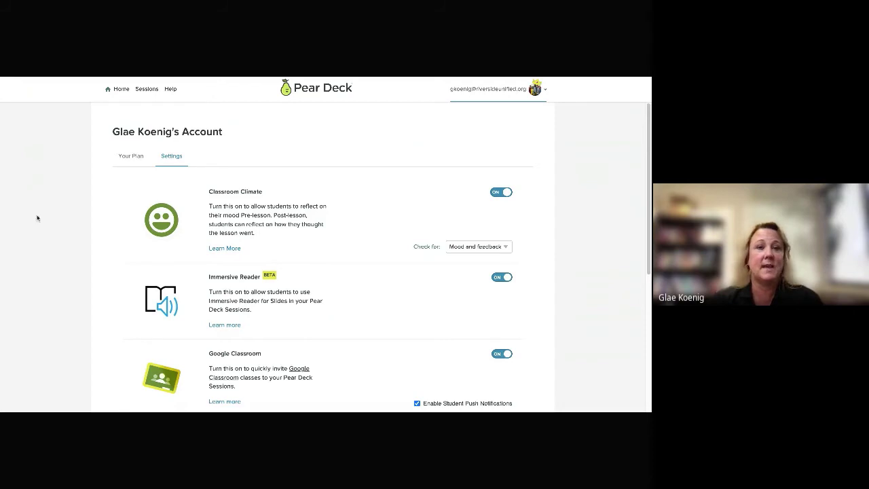
Open the list of active Pear Deck sessions and review their statuses, session names and files
{"action": "left_click", "coordinate": [144, 89]}
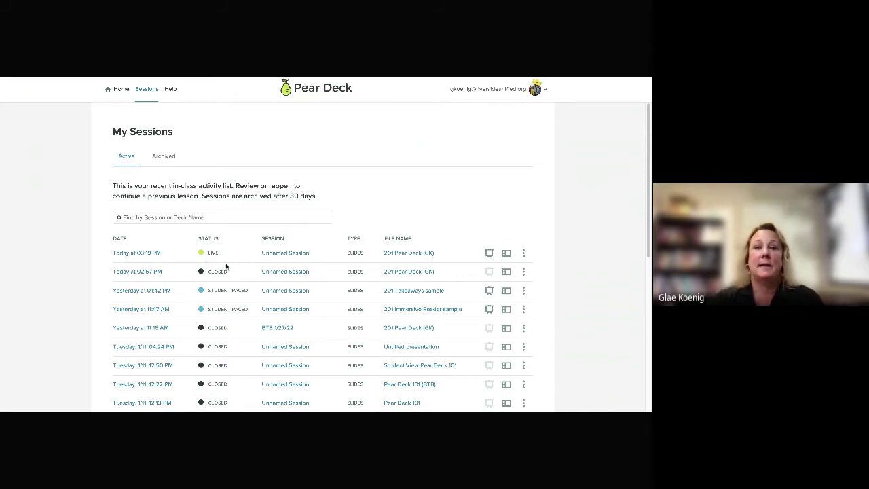
{"action": "scroll", "coordinate": [224, 271], "scroll_direction": "down", "scroll_amount": 1}
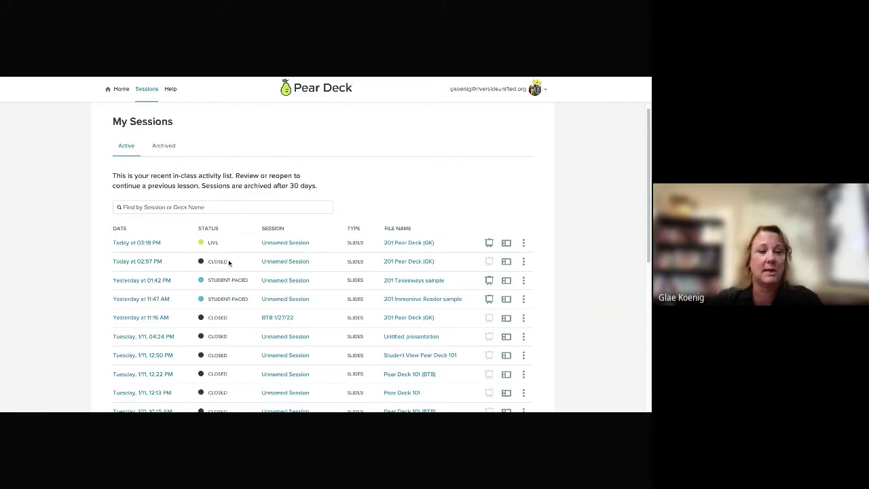
{"action": "scroll", "coordinate": [258, 292], "scroll_direction": "down", "scroll_amount": 1}
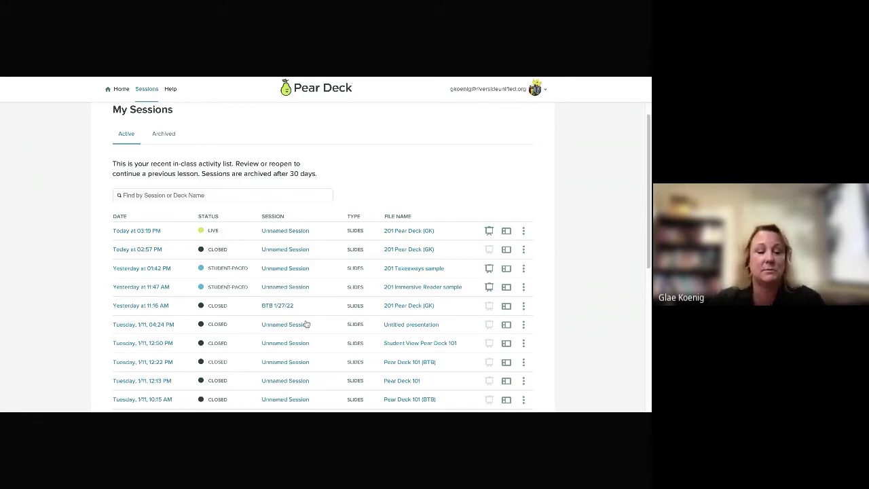
{"action": "scroll", "coordinate": [336, 331], "scroll_direction": "down", "scroll_amount": 1}
{"action": "scroll", "coordinate": [336, 331], "scroll_direction": "down", "scroll_amount": 1}
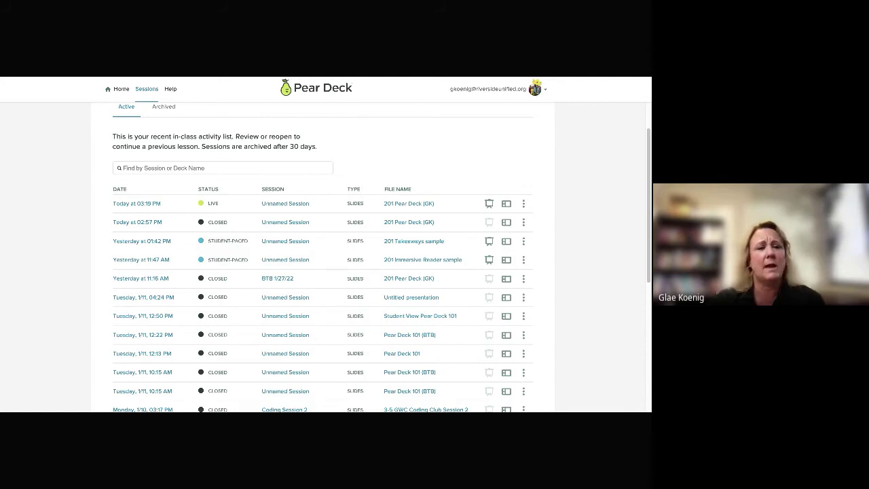
Switch to the live presentation and read the student responses about their favorite part of the Immersive Reader
{"action": "key", "text": "alt+Tab"}
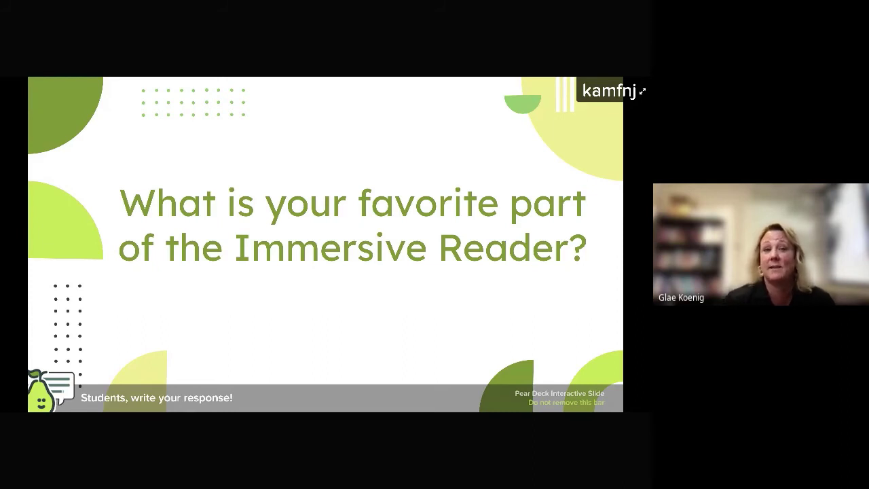
{"action": "mouse_move", "coordinate": [553, 388]}
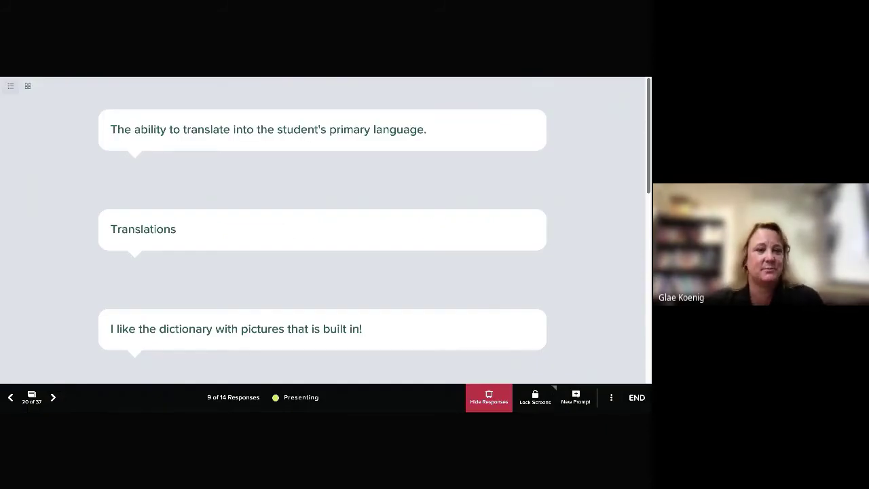
{"action": "scroll", "coordinate": [554, 388], "scroll_direction": "down", "scroll_amount": 2}
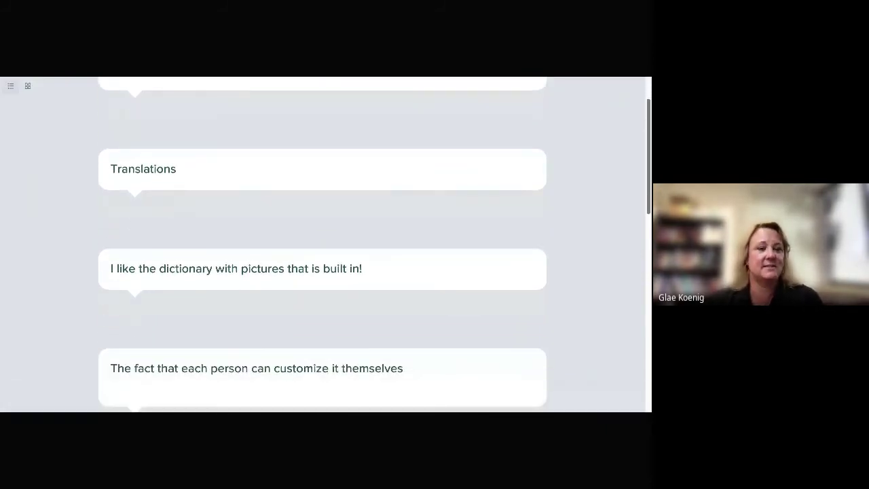
{"action": "scroll", "coordinate": [374, 245], "scroll_direction": "down", "scroll_amount": 2}
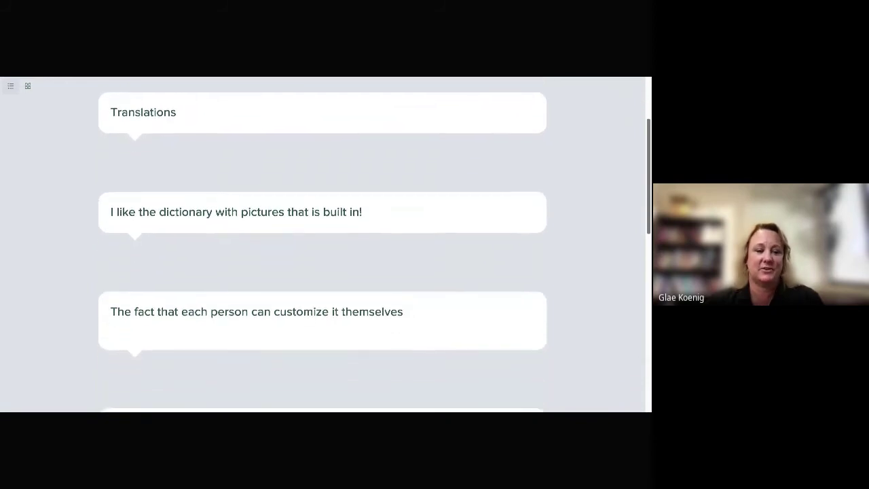
{"action": "scroll", "coordinate": [374, 245], "scroll_direction": "down", "scroll_amount": 1}
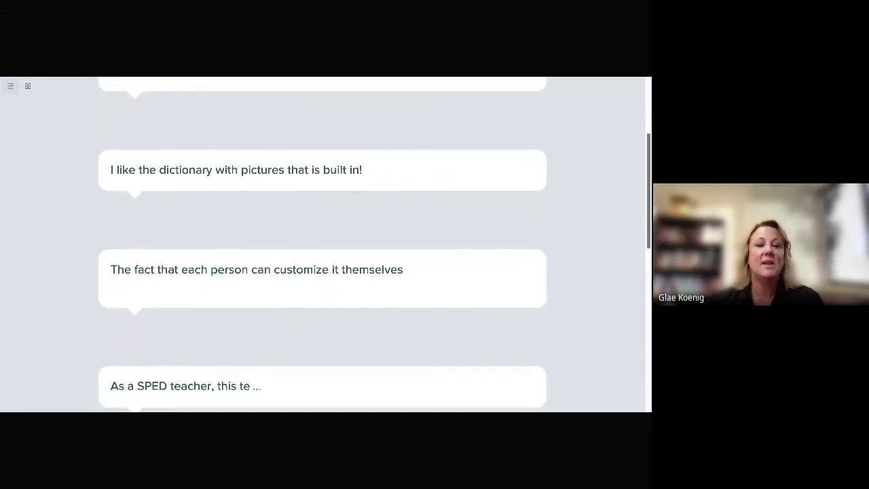
{"action": "scroll", "coordinate": [374, 244], "scroll_direction": "down", "scroll_amount": 1}
{"action": "scroll", "coordinate": [322, 245], "scroll_direction": "down", "scroll_amount": 1}
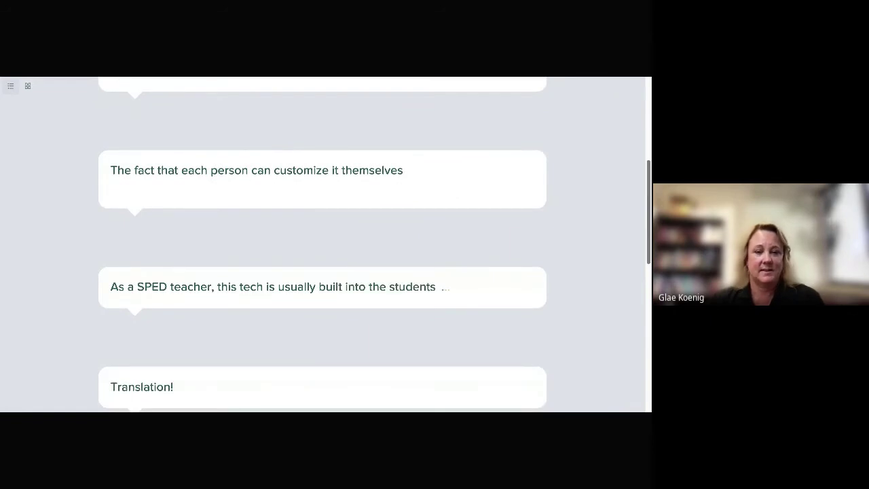
Read the remaining student responses about the Immersive Reader, and advance the presentation to the Student Take-aways slide
{"action": "scroll", "coordinate": [322, 245], "scroll_direction": "down", "scroll_amount": 4}
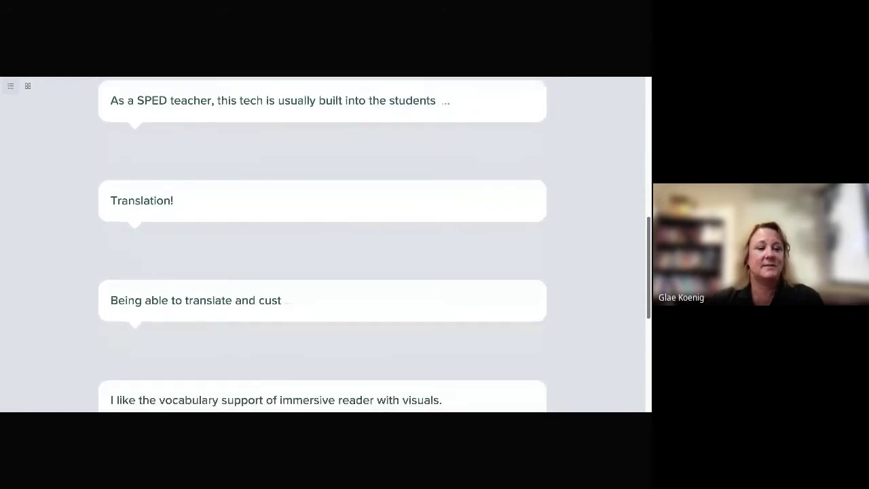
{"action": "scroll", "coordinate": [322, 244], "scroll_direction": "down", "scroll_amount": 3}
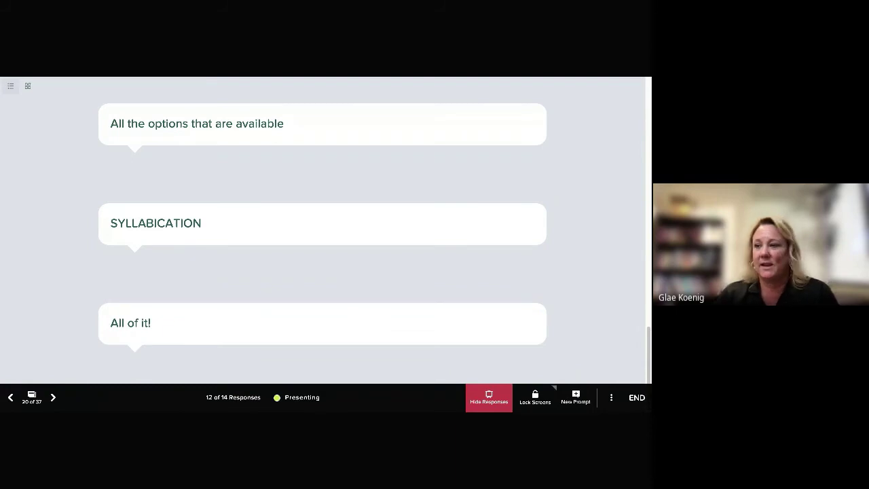
{"action": "left_click", "coordinate": [53, 398]}
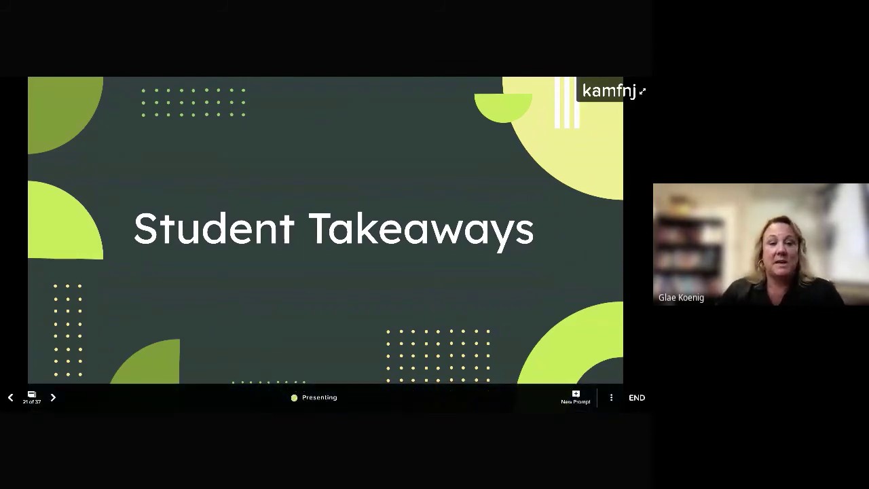
{"action": "left_click", "coordinate": [53, 399]}
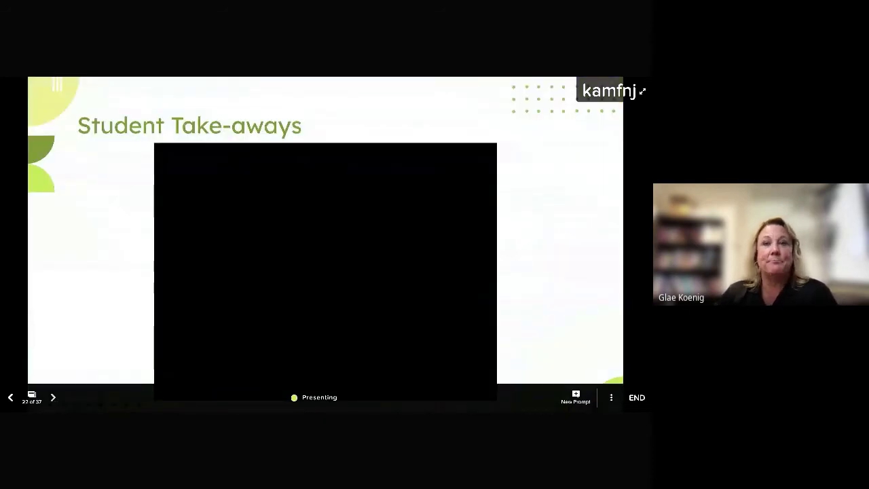
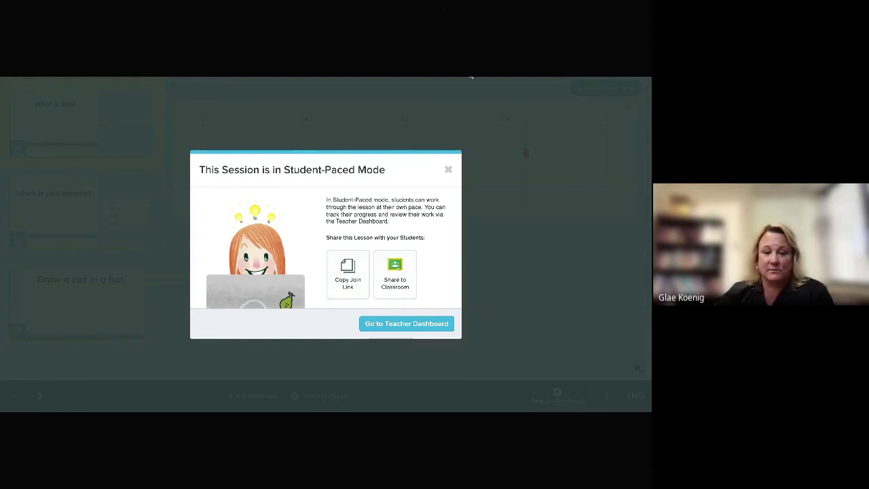
Dismiss the student-paced notice, and end the session, saving it under the name "PD sample 201"
{"action": "left_click", "coordinate": [427, 113]}
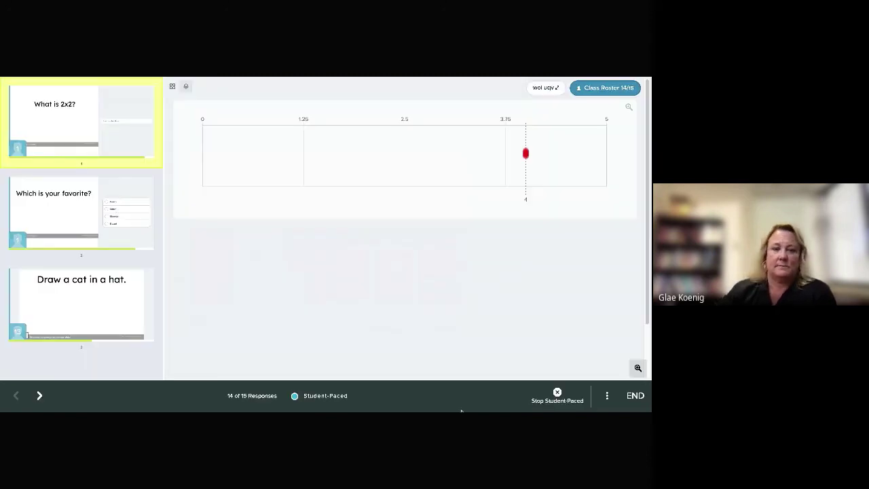
{"action": "left_click", "coordinate": [635, 395]}
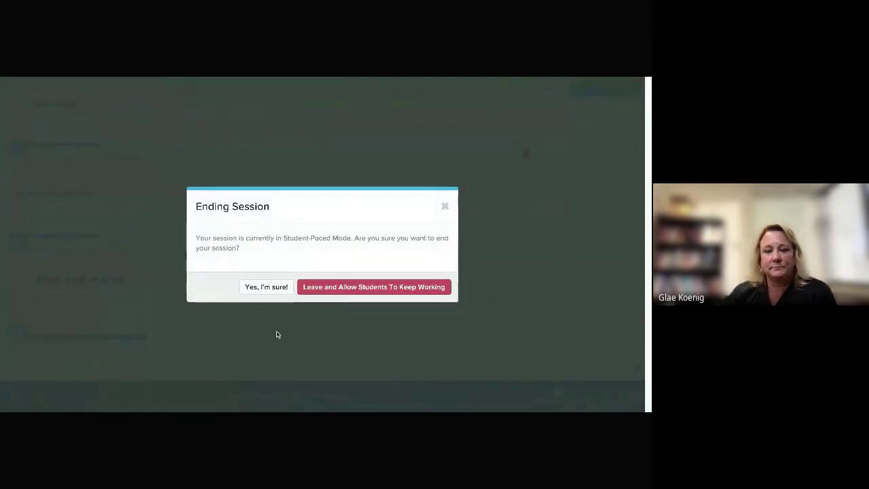
{"action": "left_click", "coordinate": [268, 288]}
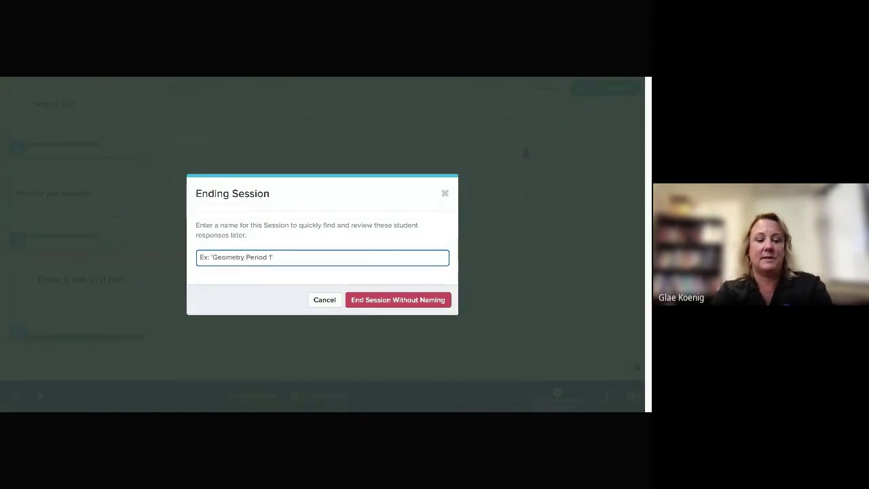
{"action": "type", "text": "PD sample"}
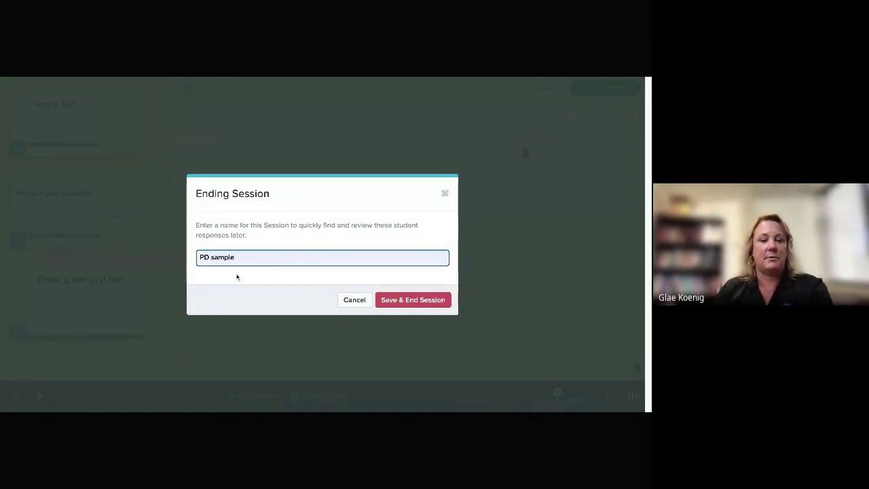
{"action": "type", "text": " 201"}
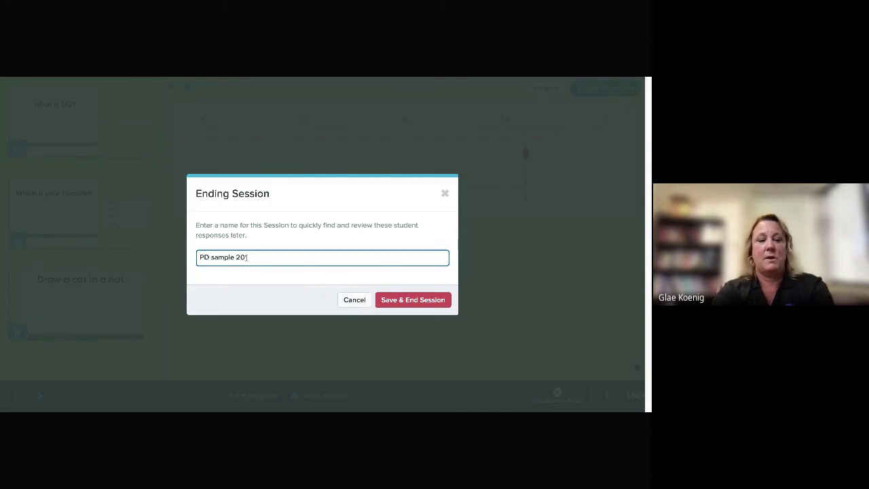
{"action": "left_click", "coordinate": [419, 305]}
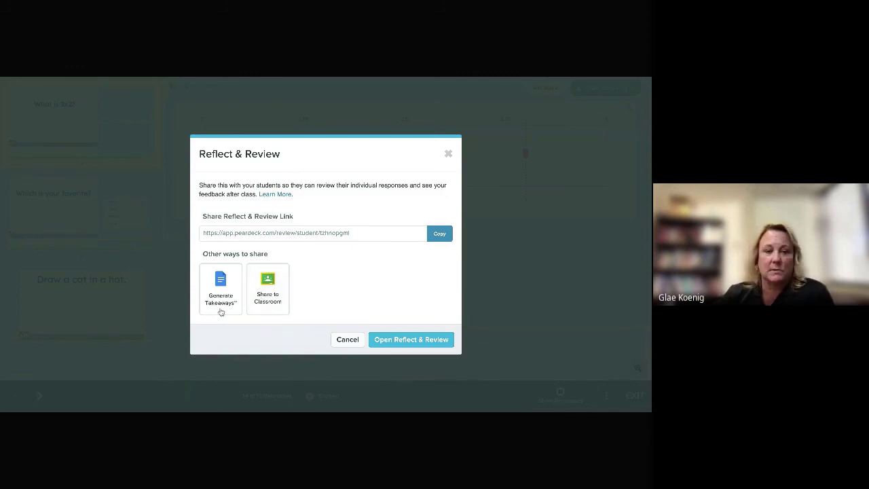
Generate Takeaways for the ended session and publish them as a Google Doc for each student
{"action": "left_click", "coordinate": [223, 282]}
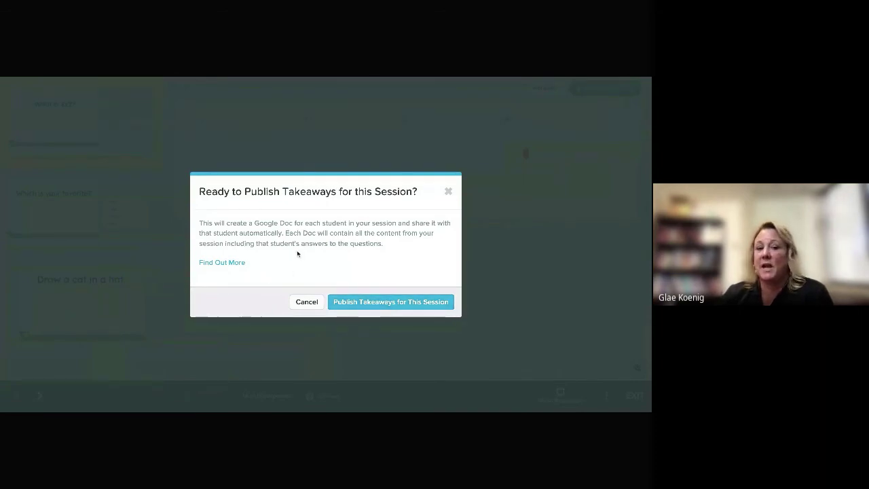
{"action": "left_click", "coordinate": [387, 305]}
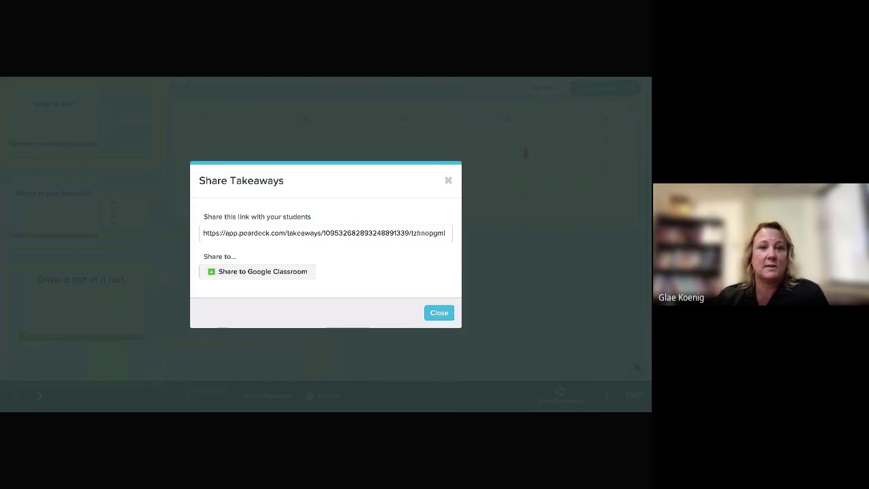
Switch to the ILE PL 2021-2022 class in Google Classroom and open the "takeaways" assignment under Pear Deck: Beyond the Basics
{"action": "key", "text": "alt+Tab"}
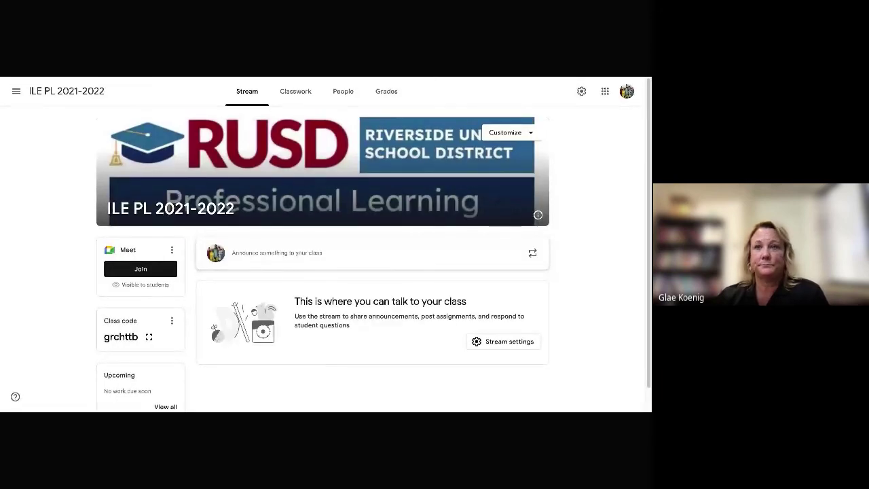
{"action": "left_click", "coordinate": [297, 92]}
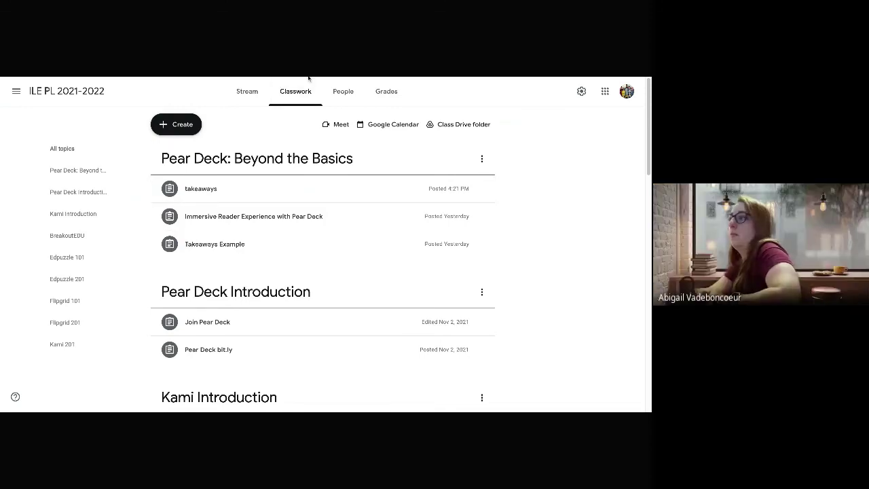
{"action": "left_click", "coordinate": [202, 195]}
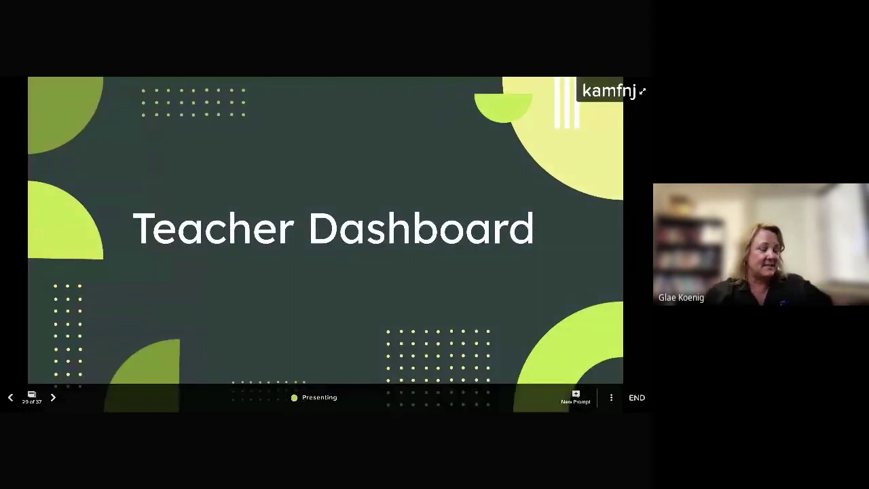
{"action": "mouse_move", "coordinate": [42, 401]}
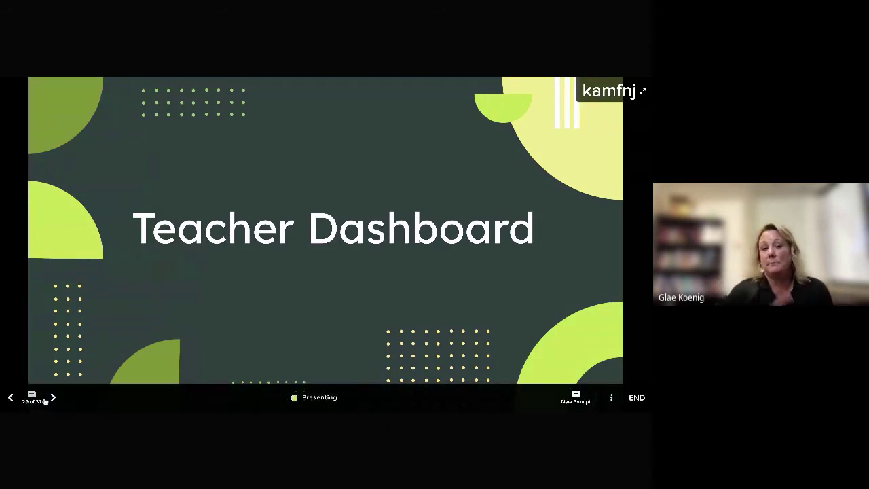